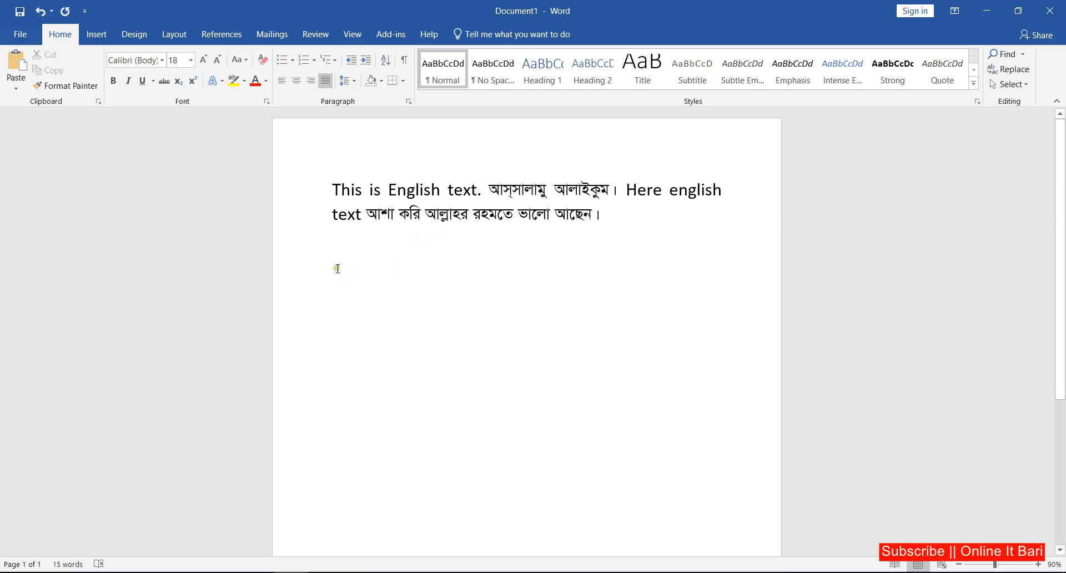
Check which fonts the English and Bangla parts of the sample text use, and view the list of available fonts.
{"action": "left_click", "coordinate": [341, 251]}
{"action": "left_click_drag", "start_coordinate": [332, 190], "coordinate": [725, 191]}
{"action": "left_click_drag", "start_coordinate": [376, 217], "coordinate": [634, 216]}
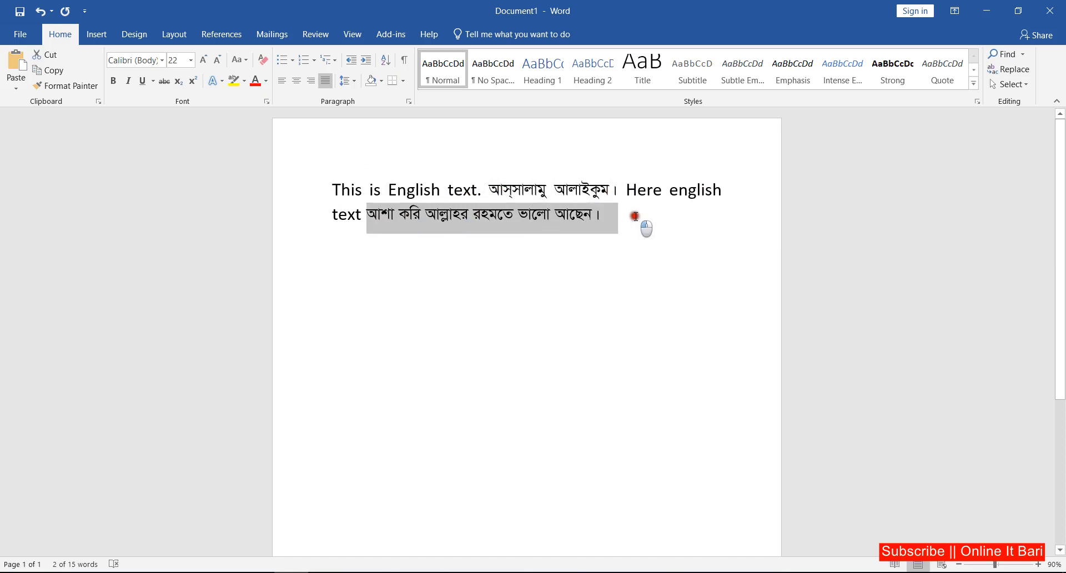
{"action": "left_click", "coordinate": [610, 221]}
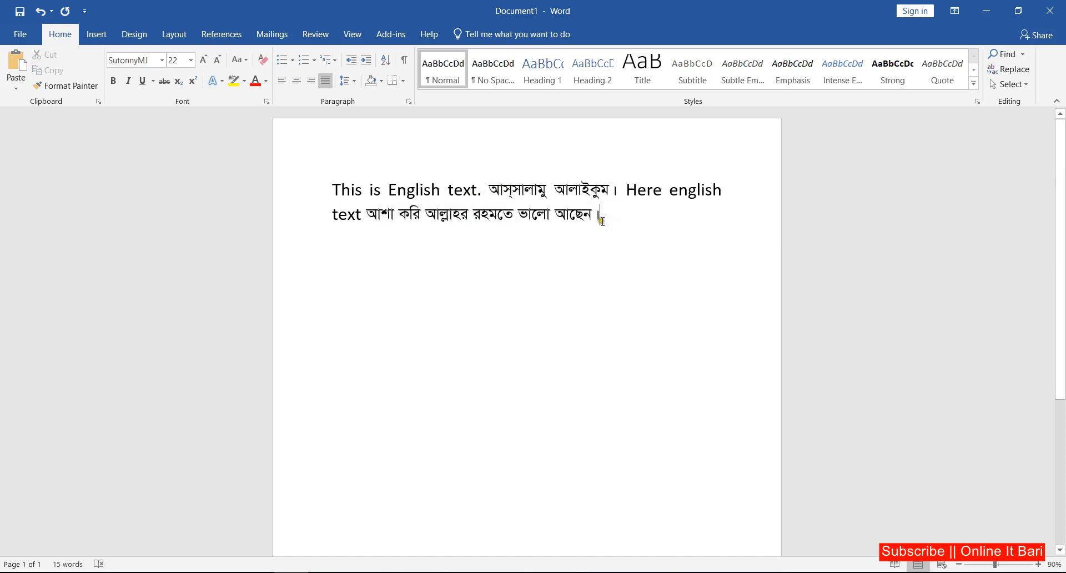
{"action": "left_click", "coordinate": [599, 219]}
{"action": "left_click", "coordinate": [598, 216]}
{"action": "left_click", "coordinate": [612, 221]}
{"action": "left_click", "coordinate": [613, 221]}
{"action": "left_click", "coordinate": [613, 220]}
{"action": "left_click", "coordinate": [608, 216]}
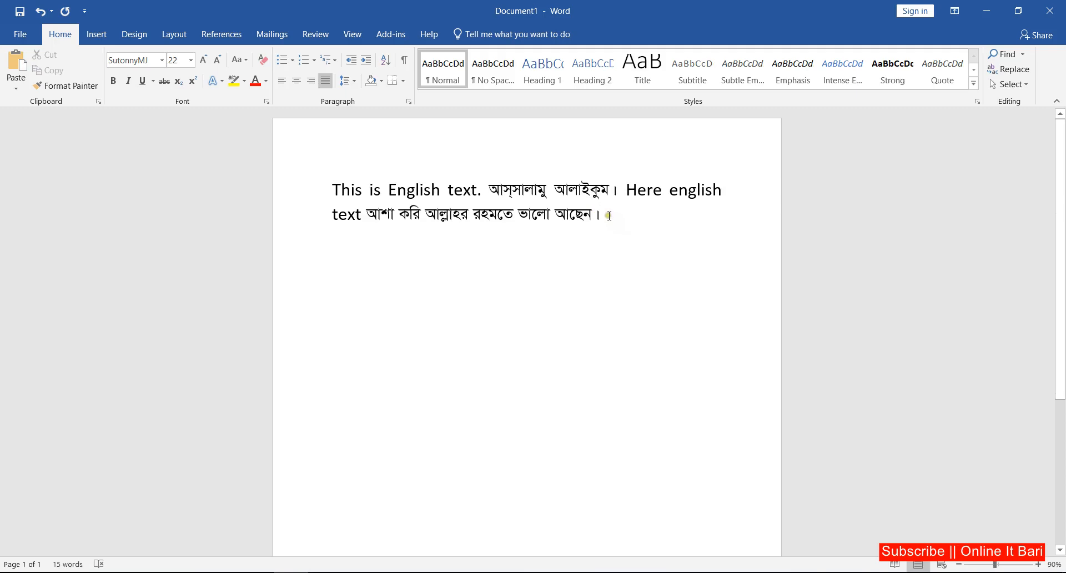
{"action": "left_click", "coordinate": [161, 60]}
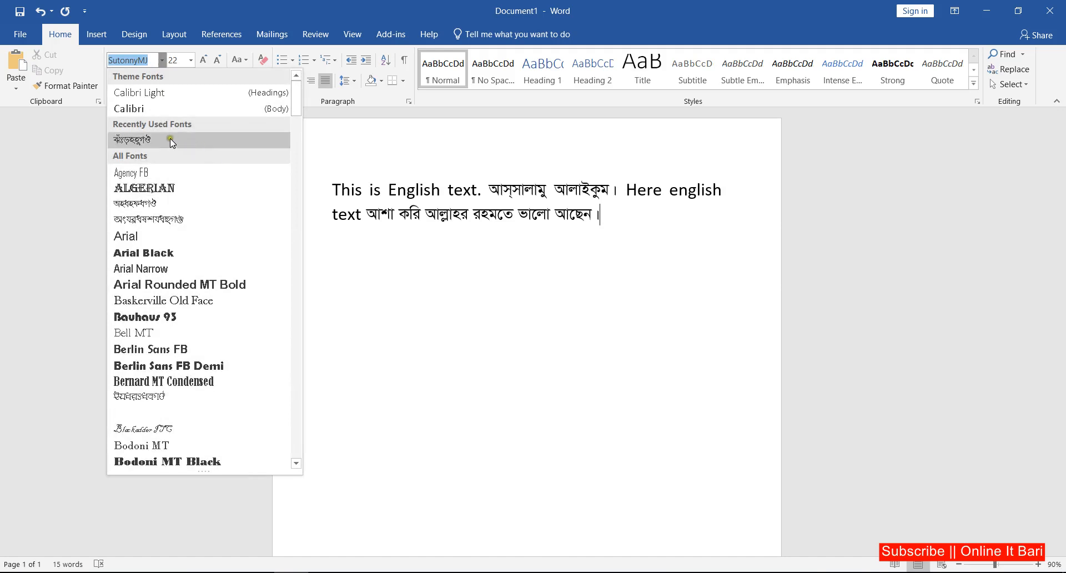
{"action": "left_click", "coordinate": [610, 211]}
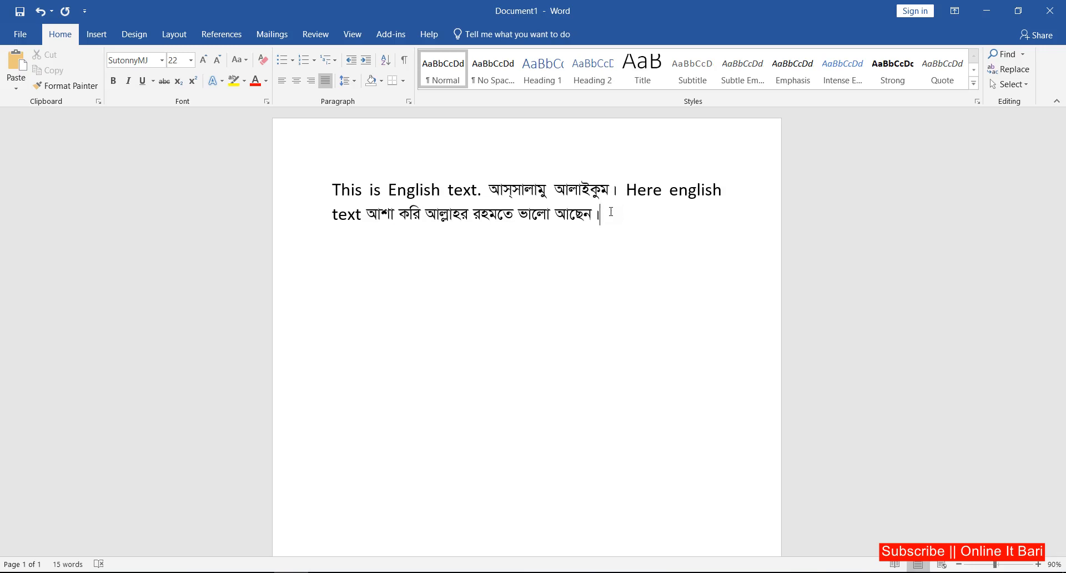
{"action": "left_click", "coordinate": [610, 212]}
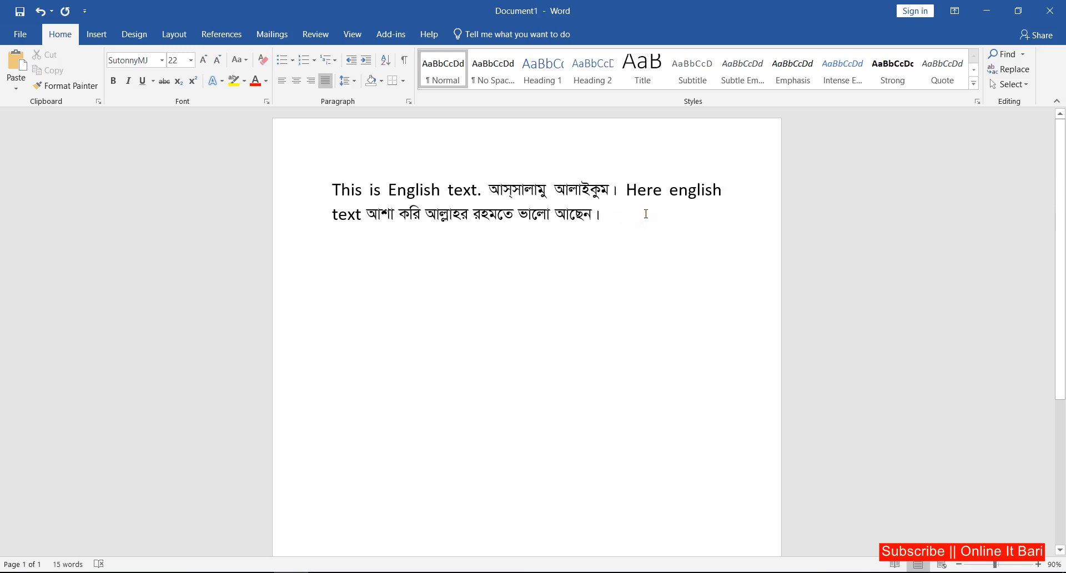
{"action": "left_click", "coordinate": [617, 210]}
{"action": "left_click", "coordinate": [620, 210]}
Open the keyboard shortcut customization from the program's ribbon options.
{"action": "left_click", "coordinate": [24, 40]}
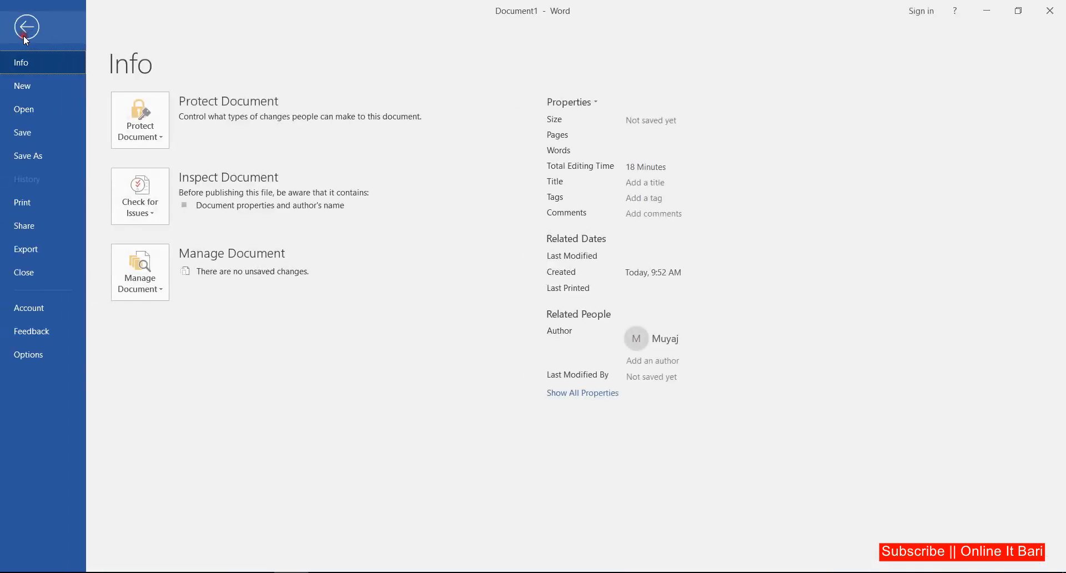
{"action": "left_click", "coordinate": [38, 355]}
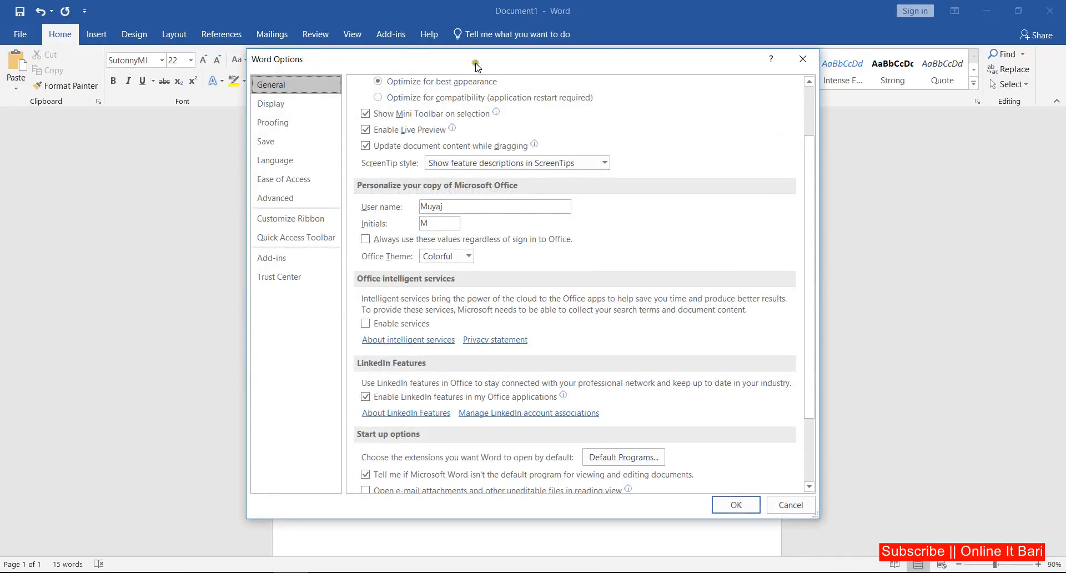
{"action": "left_click_drag", "start_coordinate": [476, 66], "coordinate": [477, 42]}
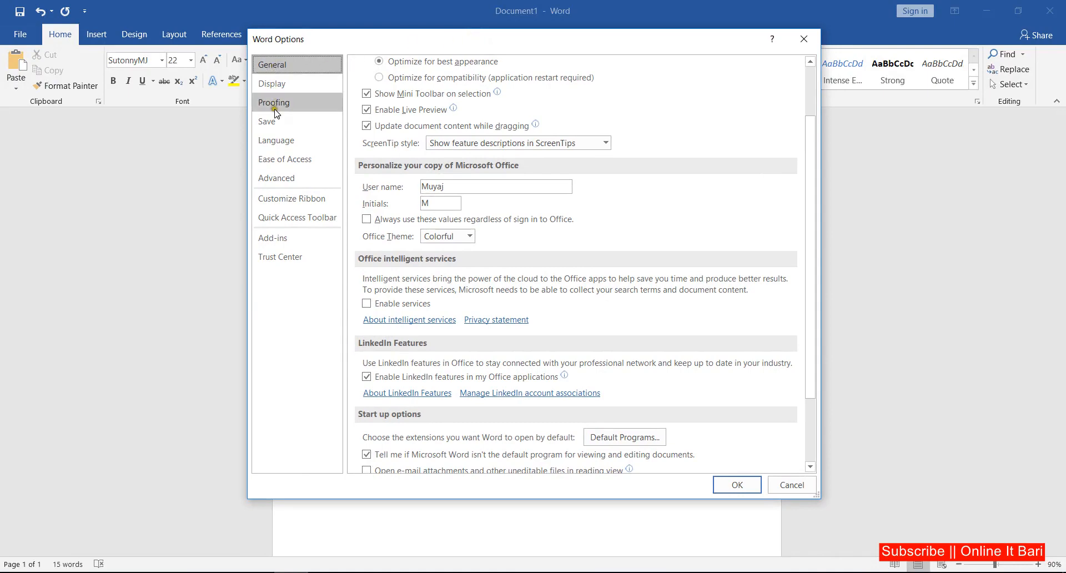
{"action": "left_click", "coordinate": [293, 203]}
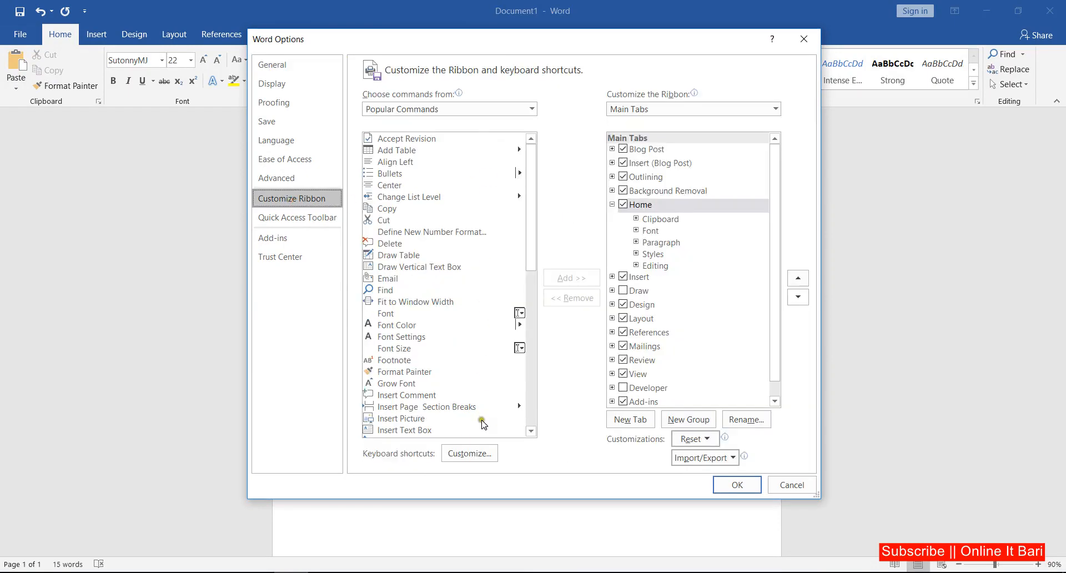
{"action": "left_click", "coordinate": [469, 453]}
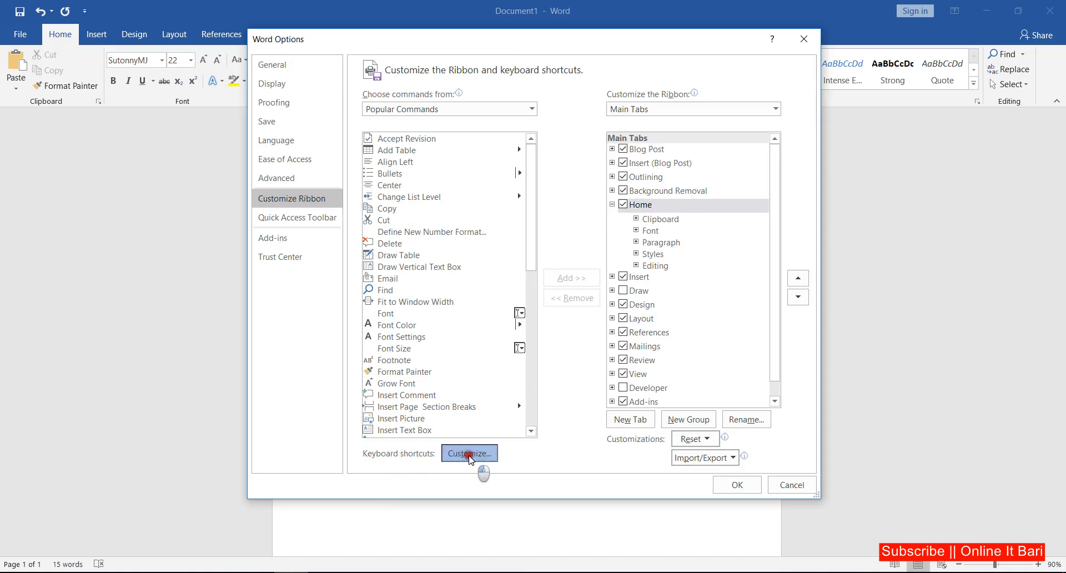
{"action": "left_click_drag", "start_coordinate": [557, 132], "coordinate": [559, 86]}
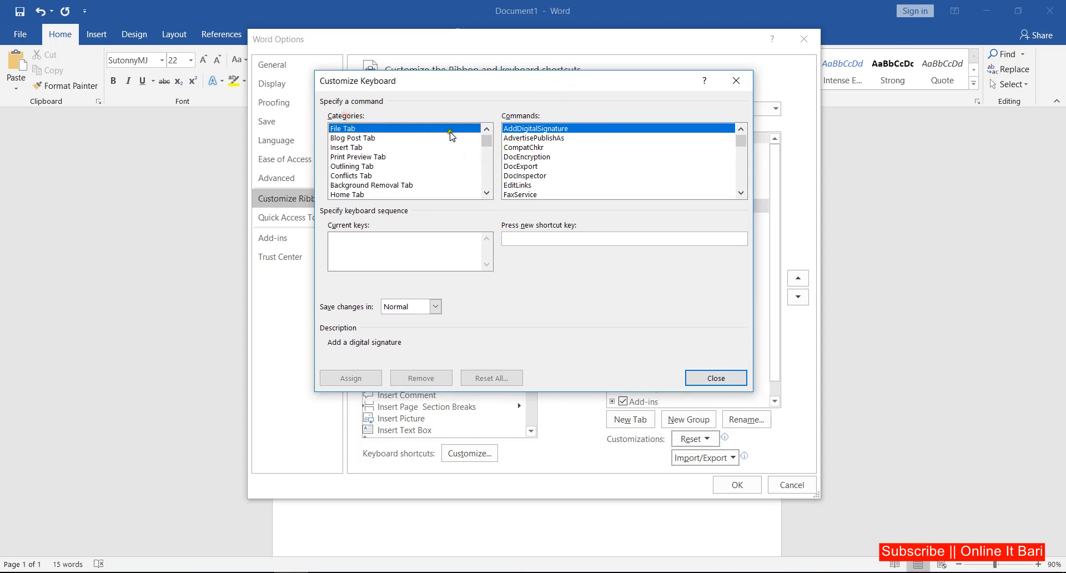
Choose Fonts as the command category for the keyboard shortcuts.
{"action": "left_click_drag", "start_coordinate": [486, 193], "coordinate": [487, 193]}
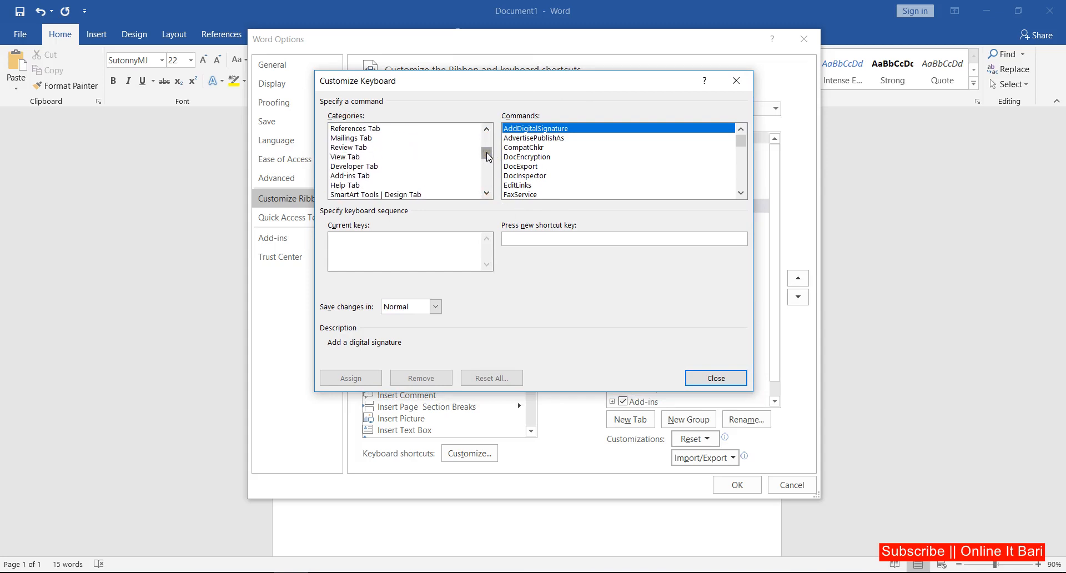
{"action": "left_click_drag", "start_coordinate": [487, 152], "coordinate": [488, 196]}
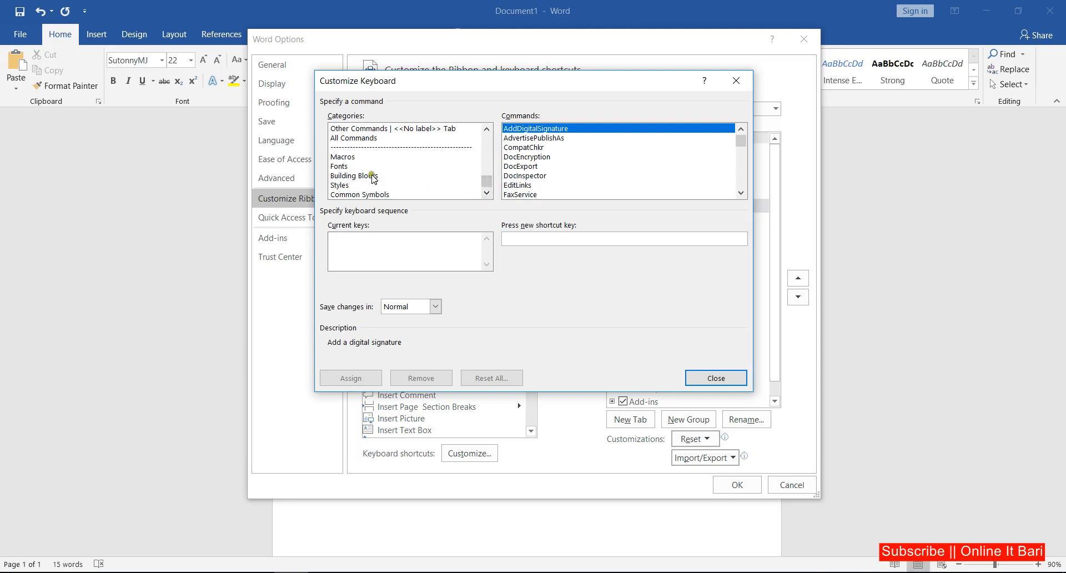
{"action": "left_click", "coordinate": [342, 167]}
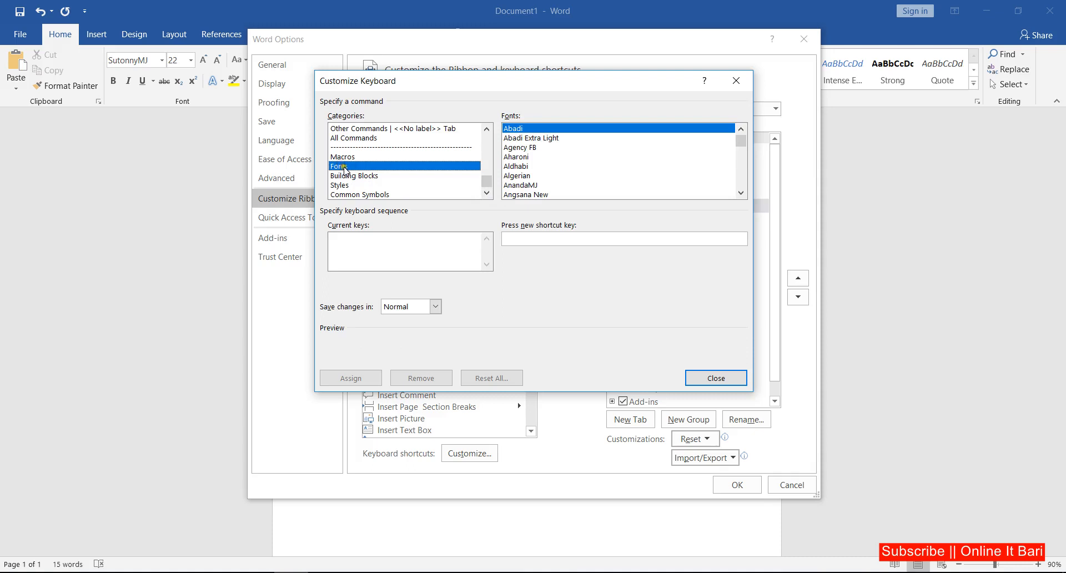
Find and select the SutonnyMJ font as the target for a new shortcut.
{"action": "left_click", "coordinate": [577, 130]}
{"action": "left_click", "coordinate": [525, 138]}
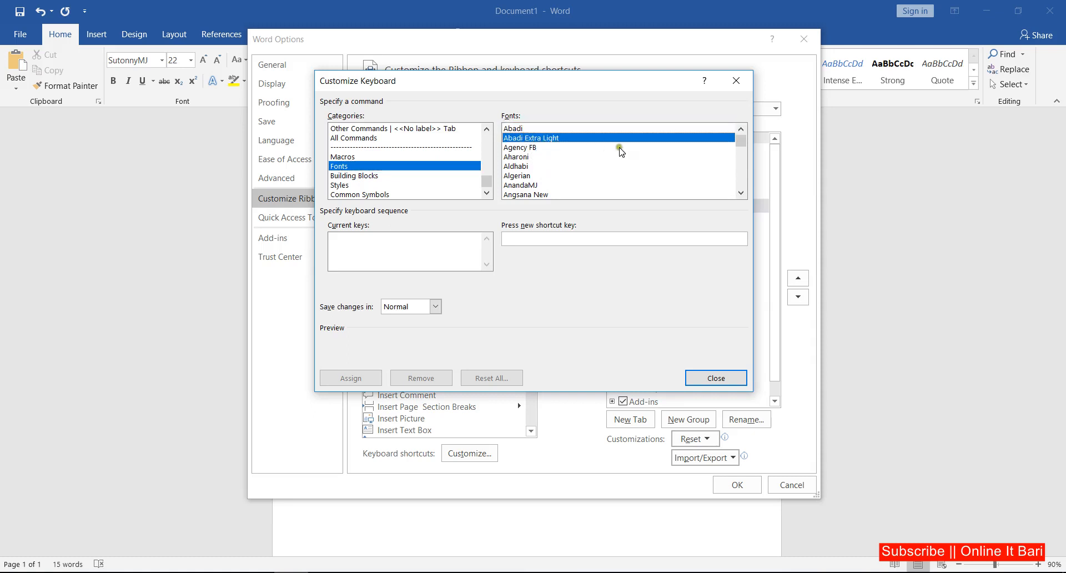
{"action": "key", "text": "s"}
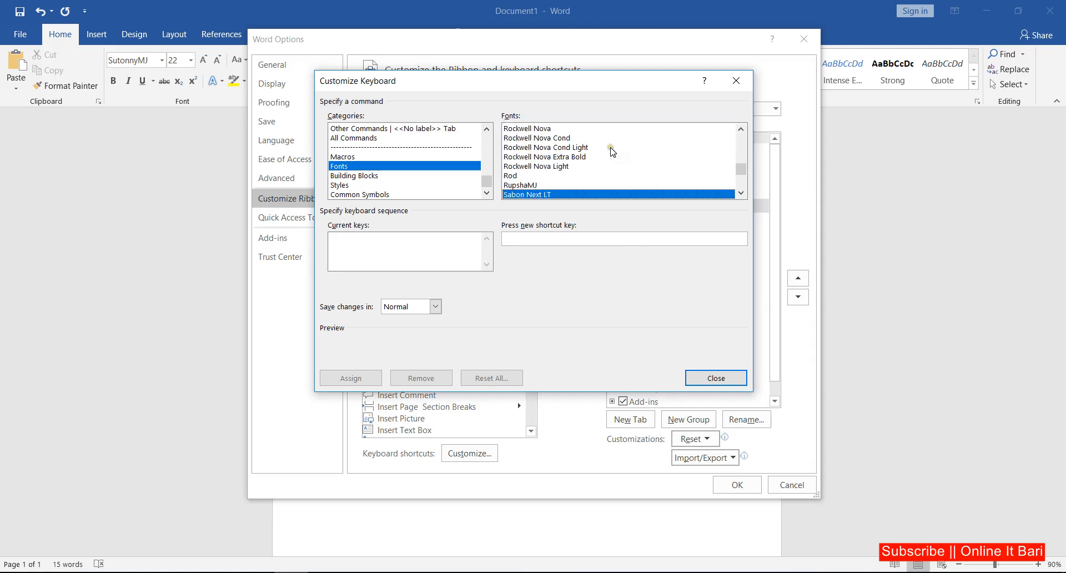
{"action": "left_click", "coordinate": [740, 193]}
{"action": "left_click", "coordinate": [741, 193]}
{"action": "left_click", "coordinate": [740, 193]}
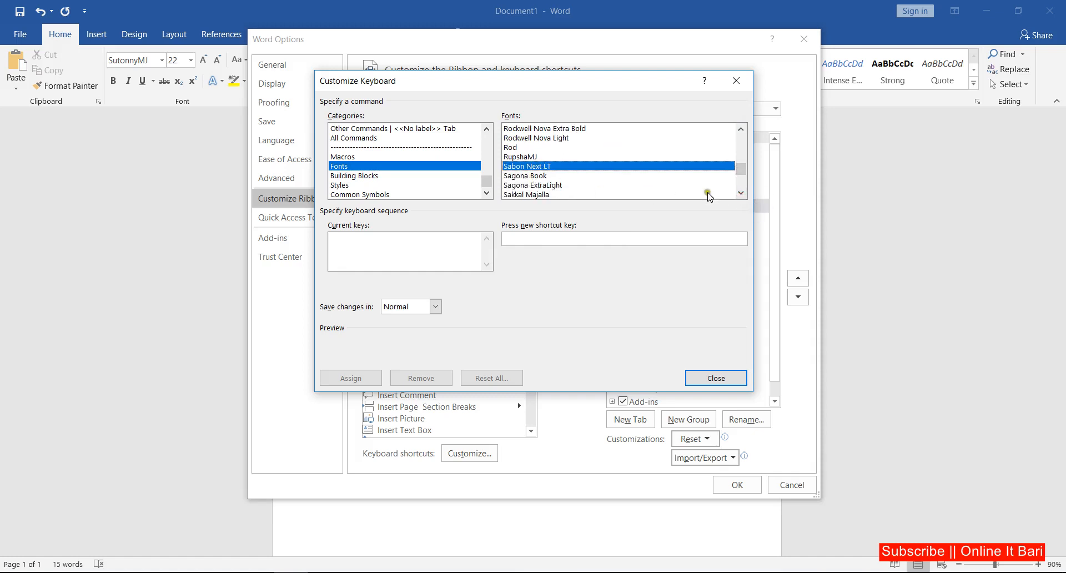
{"action": "left_click", "coordinate": [741, 194]}
{"action": "left_click", "coordinate": [740, 193]}
{"action": "left_click", "coordinate": [741, 193]}
{"action": "left_click", "coordinate": [741, 194]}
{"action": "left_click", "coordinate": [741, 193]}
{"action": "left_click", "coordinate": [740, 193]}
{"action": "left_click", "coordinate": [740, 194]}
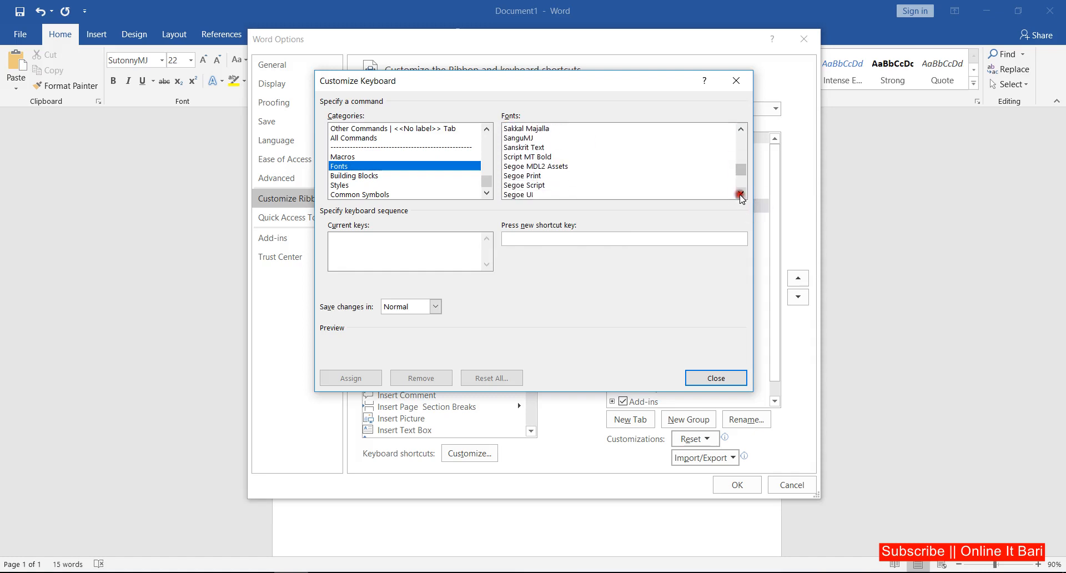
{"action": "left_click", "coordinate": [740, 193]}
{"action": "left_click", "coordinate": [741, 193]}
{"action": "left_click", "coordinate": [740, 193]}
{"action": "left_click", "coordinate": [740, 193]}
{"action": "left_click", "coordinate": [740, 193]}
{"action": "left_click", "coordinate": [740, 193]}
{"action": "left_click", "coordinate": [740, 194]}
{"action": "left_click", "coordinate": [740, 193]}
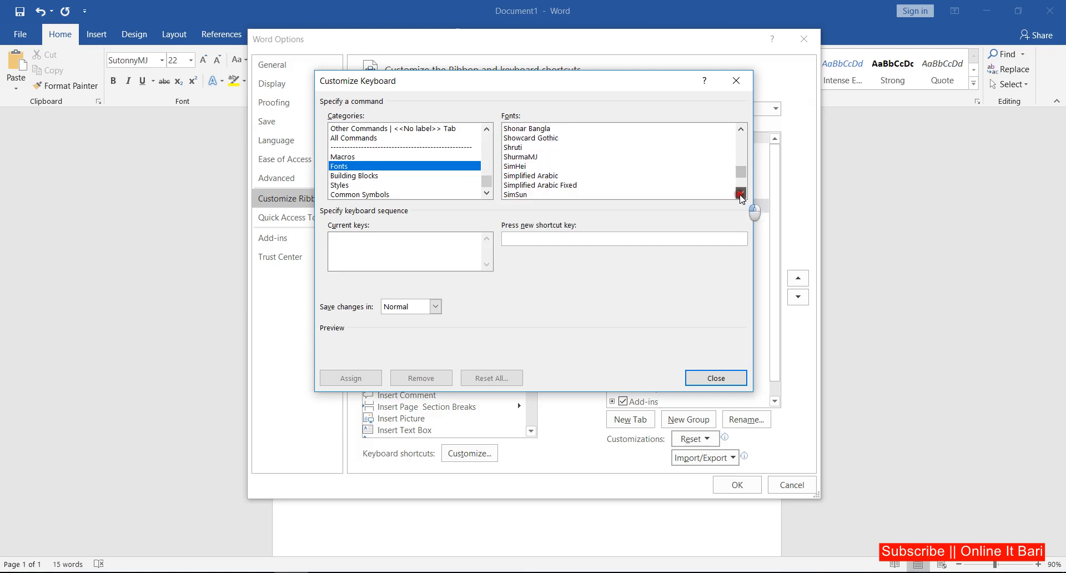
{"action": "left_click", "coordinate": [741, 193]}
{"action": "left_click", "coordinate": [740, 193]}
{"action": "left_click", "coordinate": [741, 193]}
{"action": "left_click", "coordinate": [740, 193]}
{"action": "left_click", "coordinate": [741, 193]}
{"action": "left_click", "coordinate": [740, 193]}
{"action": "left_click", "coordinate": [741, 193]}
{"action": "left_click", "coordinate": [740, 193]}
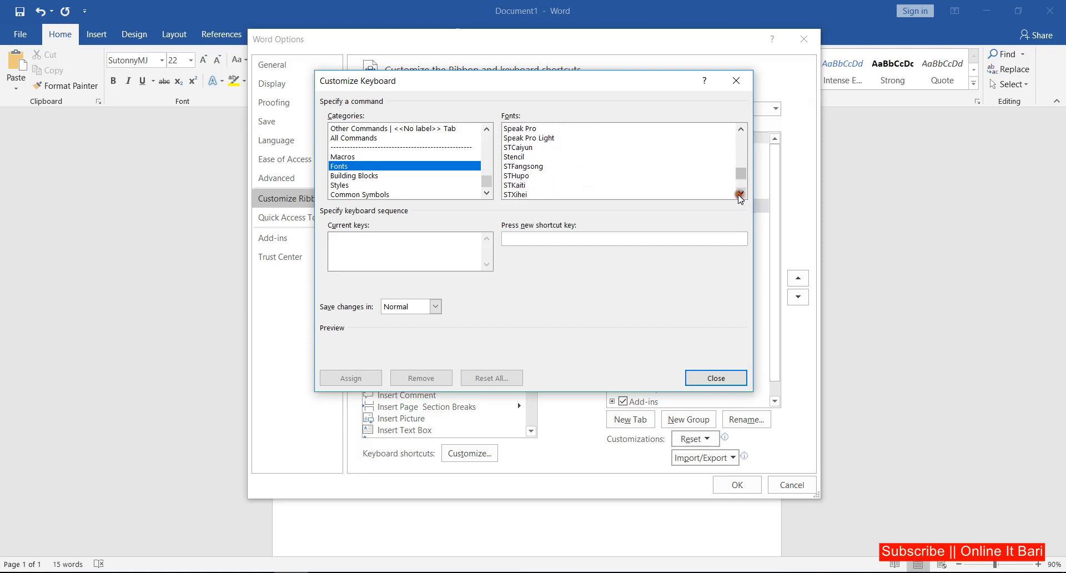
{"action": "left_click", "coordinate": [741, 193]}
{"action": "left_click", "coordinate": [741, 193]}
{"action": "left_click", "coordinate": [741, 193]}
{"action": "left_click", "coordinate": [740, 193]}
{"action": "left_click", "coordinate": [740, 193]}
{"action": "left_click", "coordinate": [740, 193]}
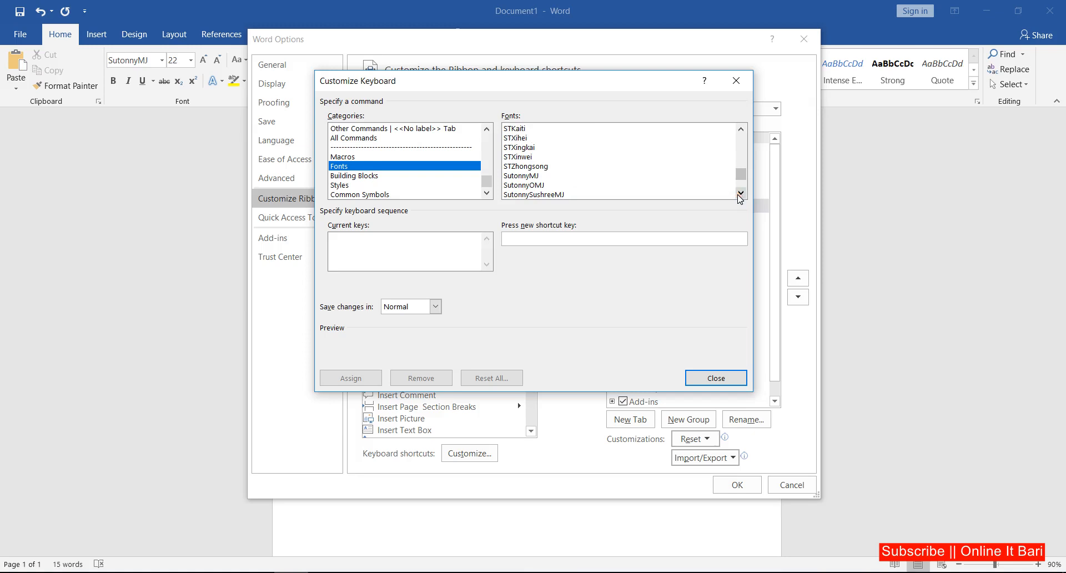
{"action": "left_click", "coordinate": [522, 175]}
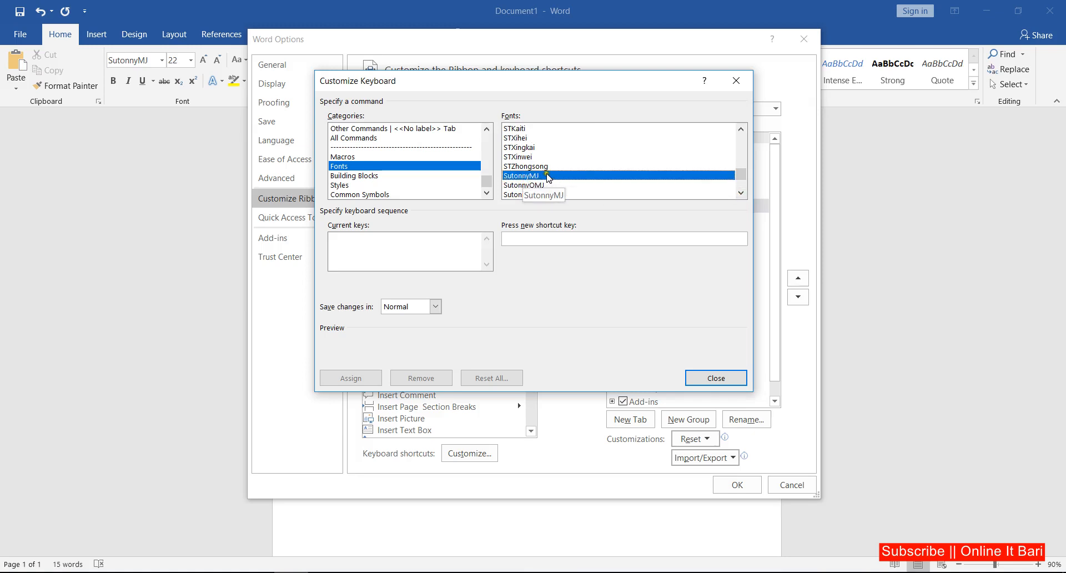
Assign the shortcut Ctrl+Shift+S to the SutonnyMJ font.
{"action": "left_click", "coordinate": [514, 237]}
{"action": "left_click", "coordinate": [522, 238]}
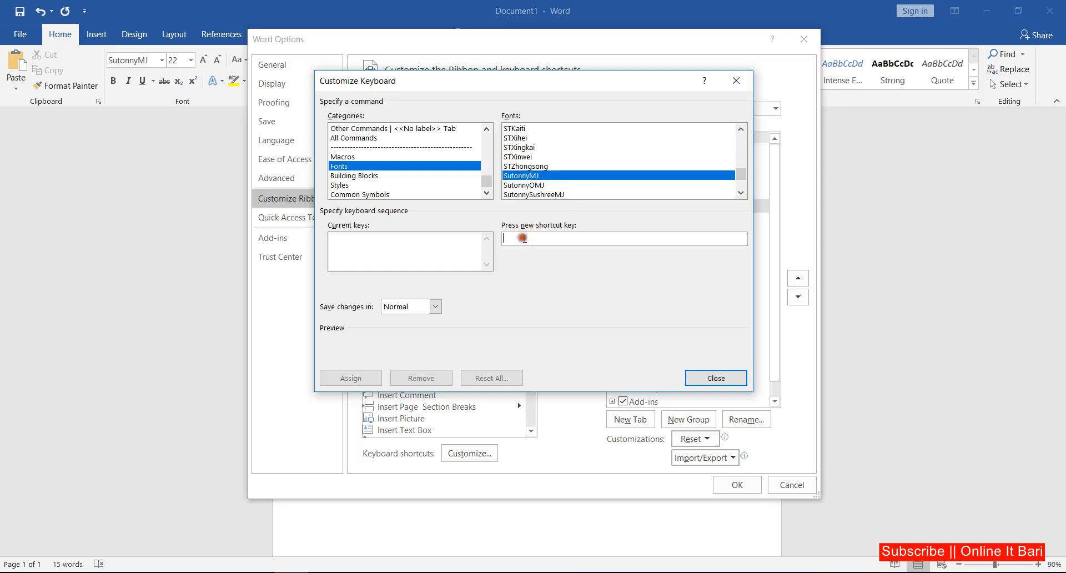
{"action": "left_click", "coordinate": [629, 237]}
{"action": "key", "text": "ctrl+shift+s"}
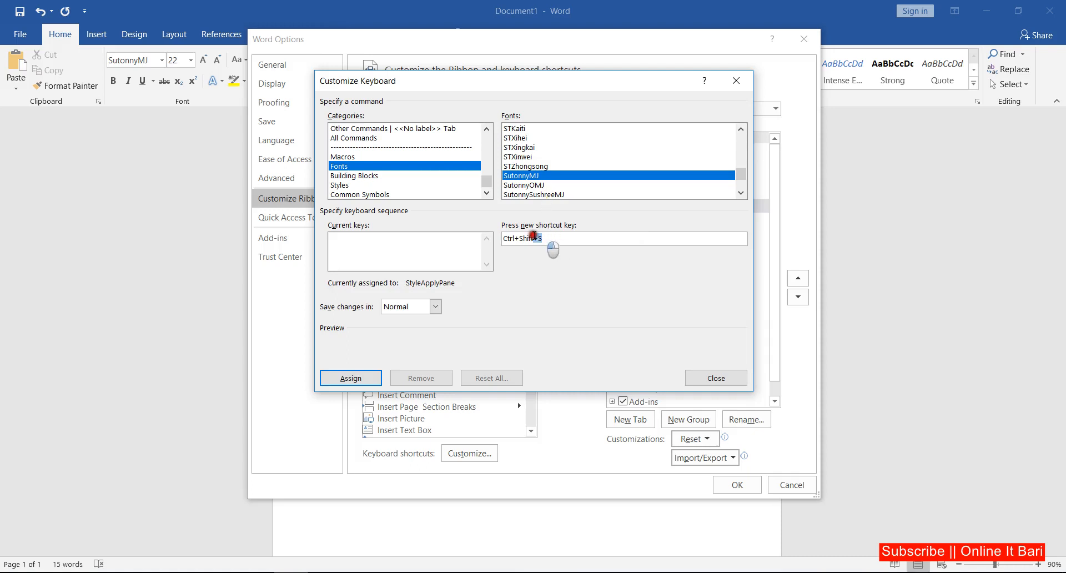
{"action": "left_click_drag", "start_coordinate": [546, 239], "coordinate": [504, 229]}
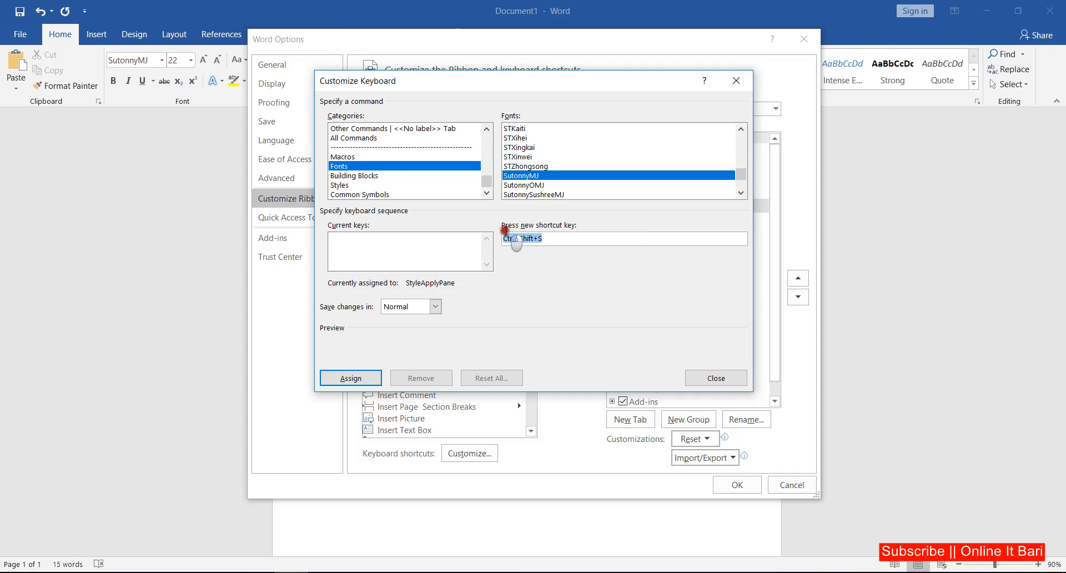
{"action": "left_click", "coordinate": [550, 240]}
{"action": "left_click_drag", "start_coordinate": [557, 237], "coordinate": [501, 238]}
{"action": "left_click", "coordinate": [413, 284]}
{"action": "left_click", "coordinate": [558, 238]}
{"action": "left_click", "coordinate": [548, 239]}
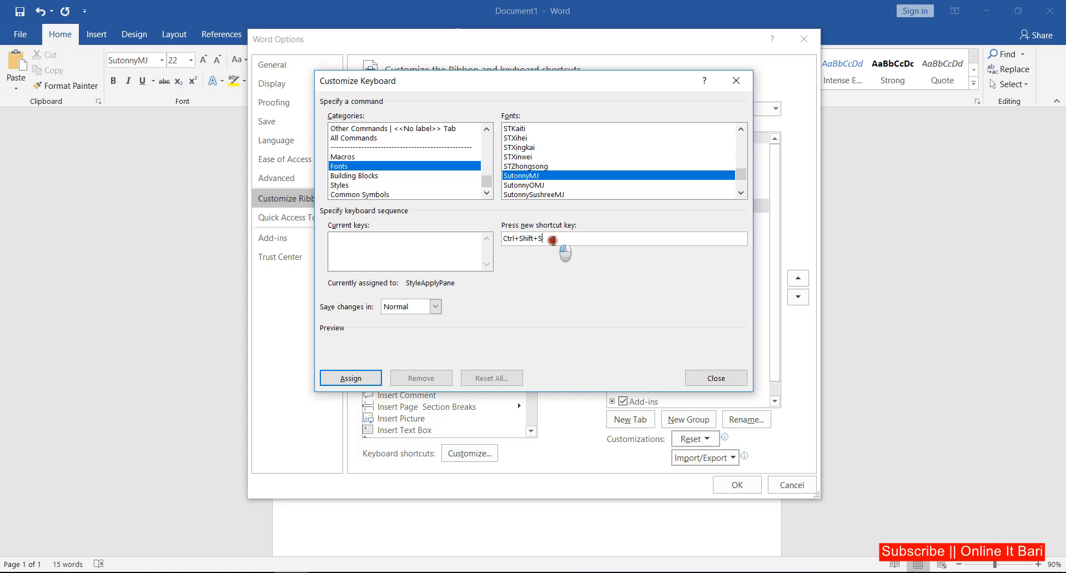
{"action": "left_click_drag", "start_coordinate": [551, 239], "coordinate": [503, 238]}
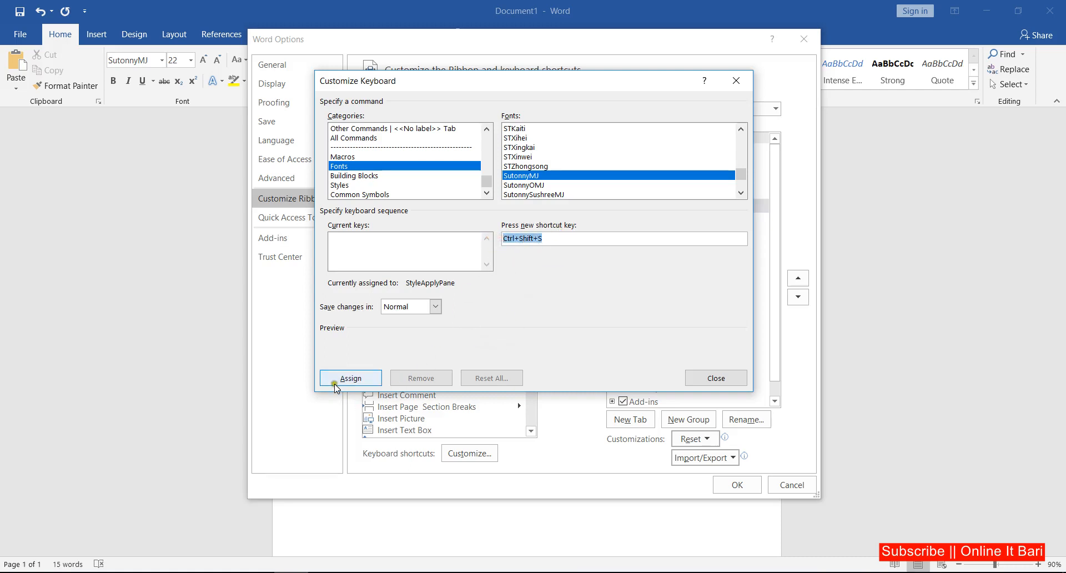
{"action": "left_click", "coordinate": [360, 379]}
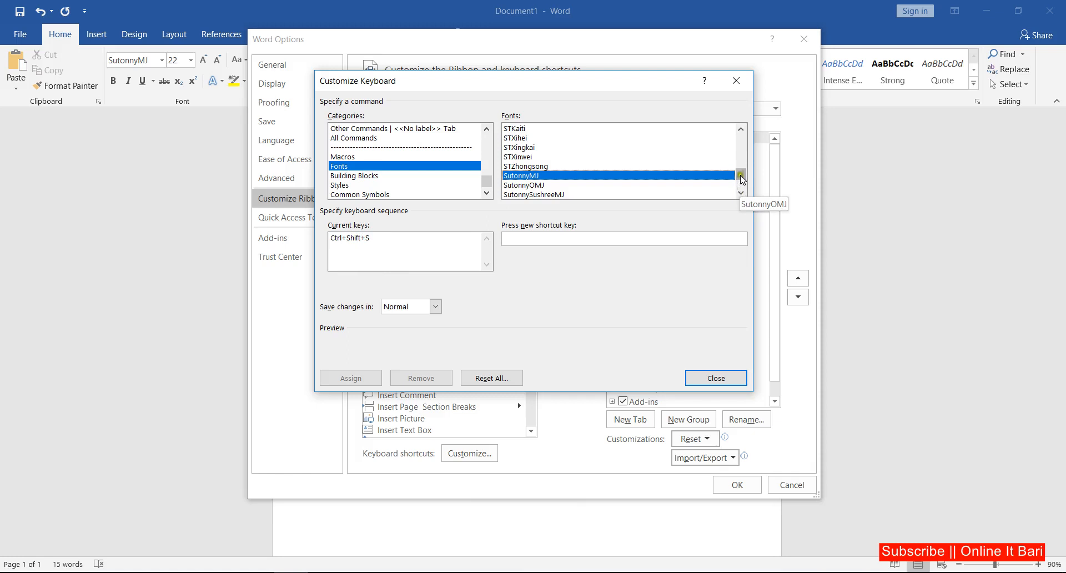
Select the Calibri font and get ready to enter a new shortcut for it.
{"action": "left_click_drag", "start_coordinate": [741, 173], "coordinate": [742, 144]}
{"action": "left_click", "coordinate": [522, 158]}
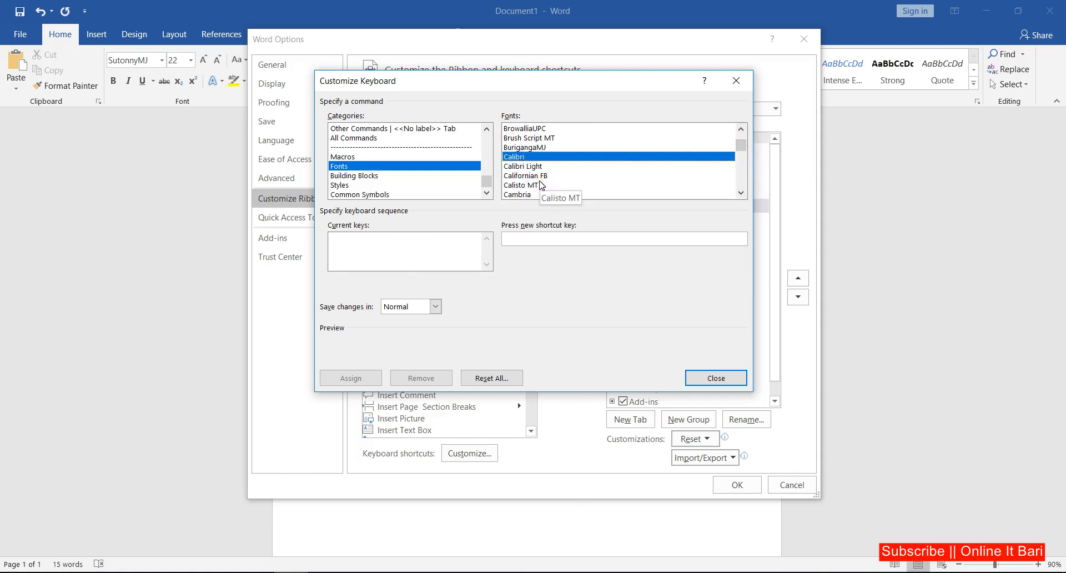
{"action": "left_click", "coordinate": [529, 239]}
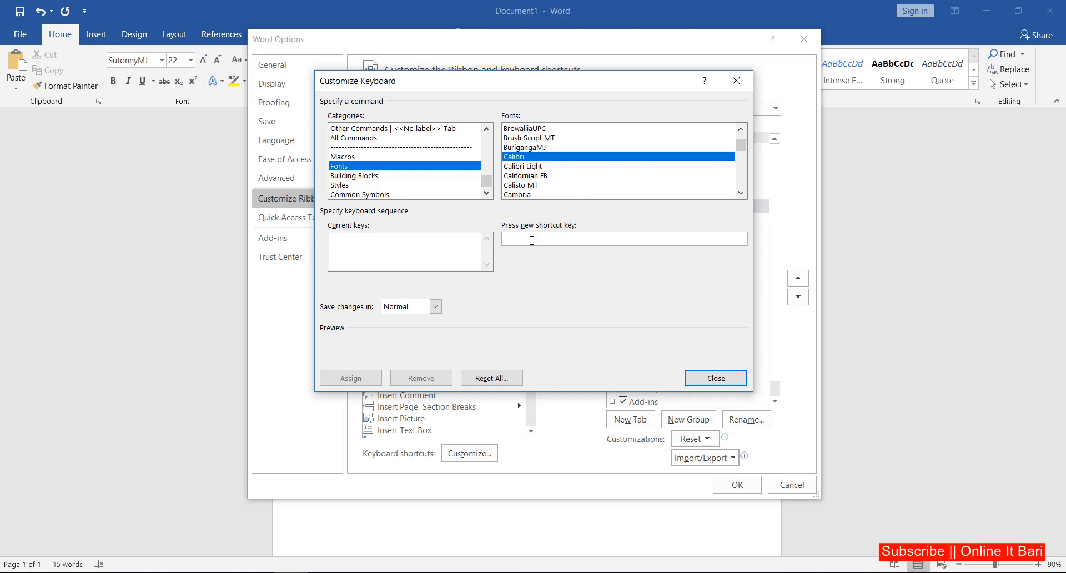
{"action": "key", "text": "ctrl+shift+c"}
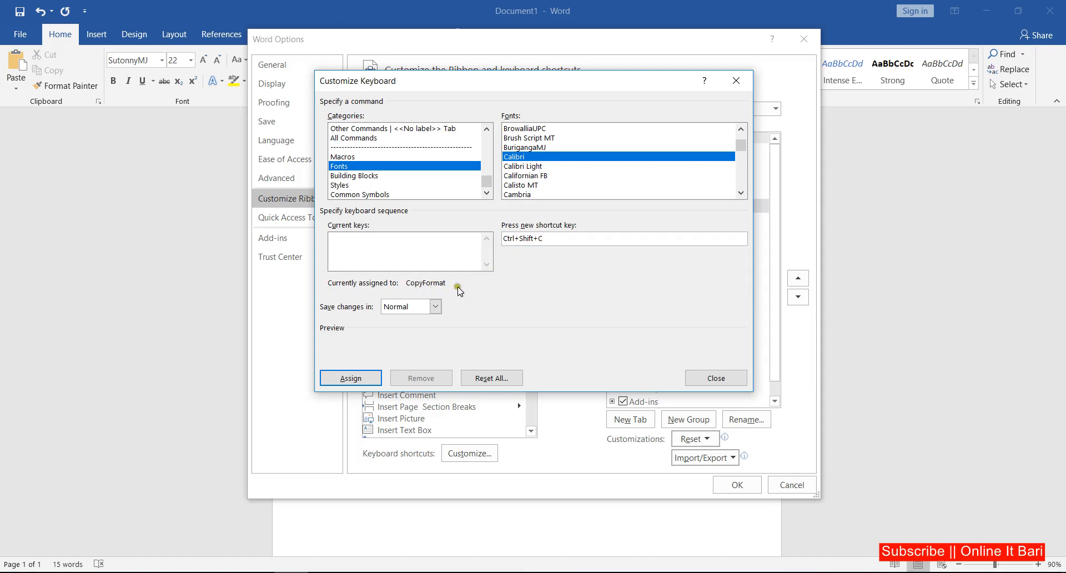
{"action": "left_click_drag", "start_coordinate": [550, 239], "coordinate": [439, 230]}
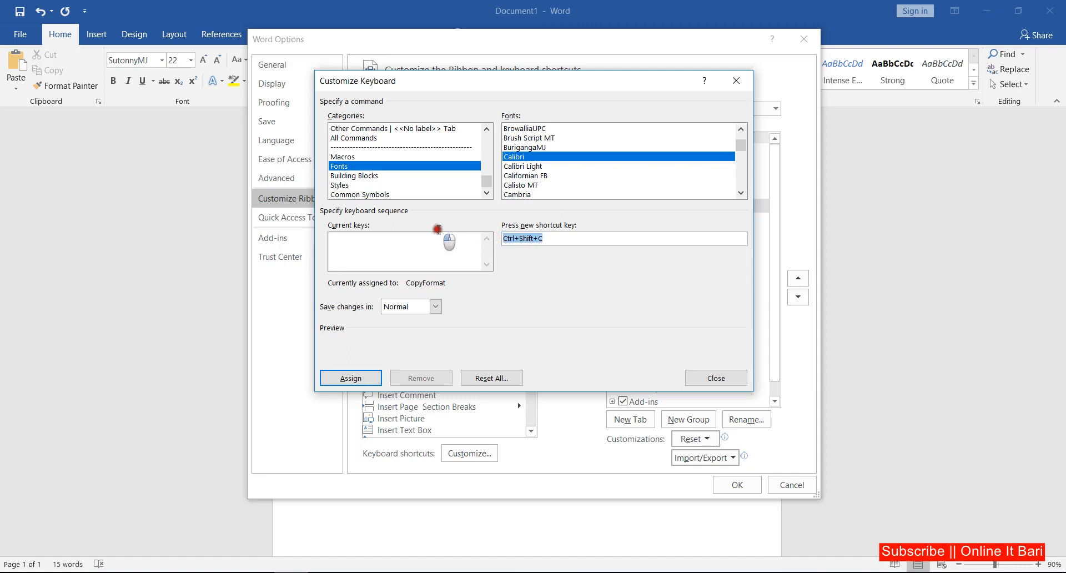
{"action": "key", "text": "BackSpace"}
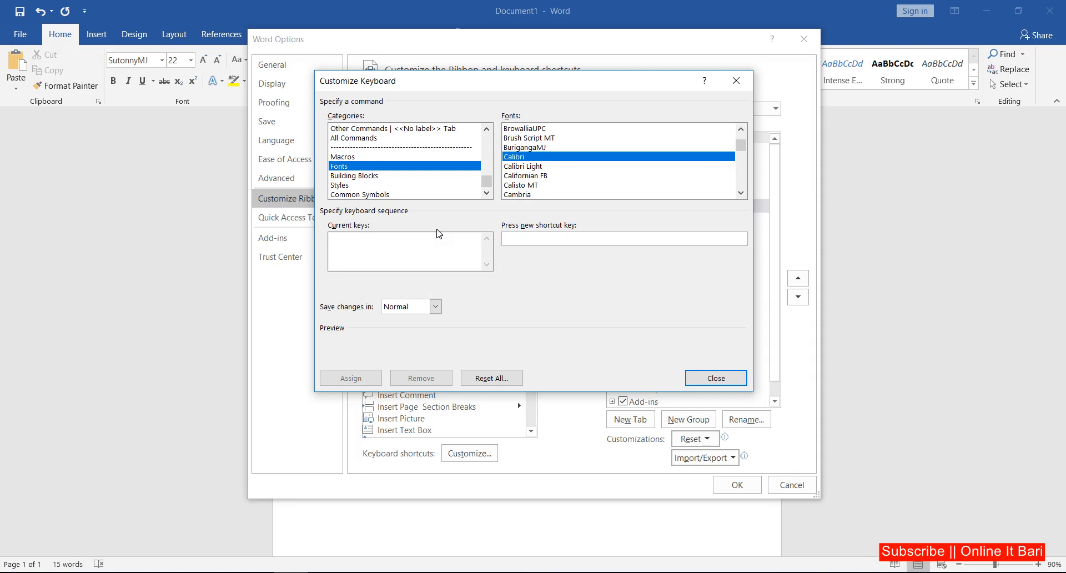
Assign the shortcut Ctrl+Shift+T to the Calibri font, close the keyboard customization and accept the Word options.
{"action": "key", "text": "ctrl+shift+t"}
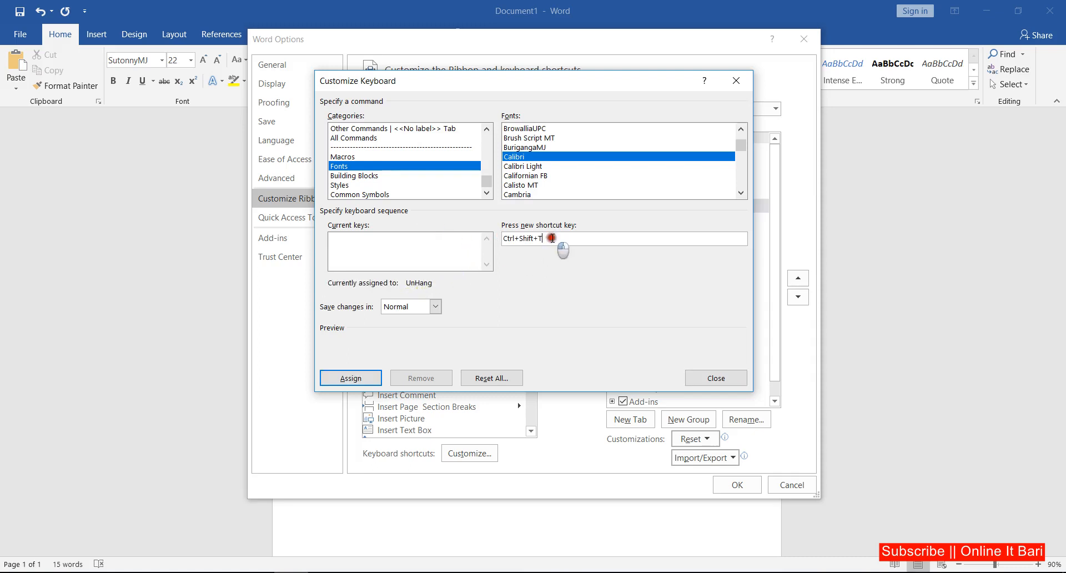
{"action": "left_click_drag", "start_coordinate": [562, 244], "coordinate": [493, 237]}
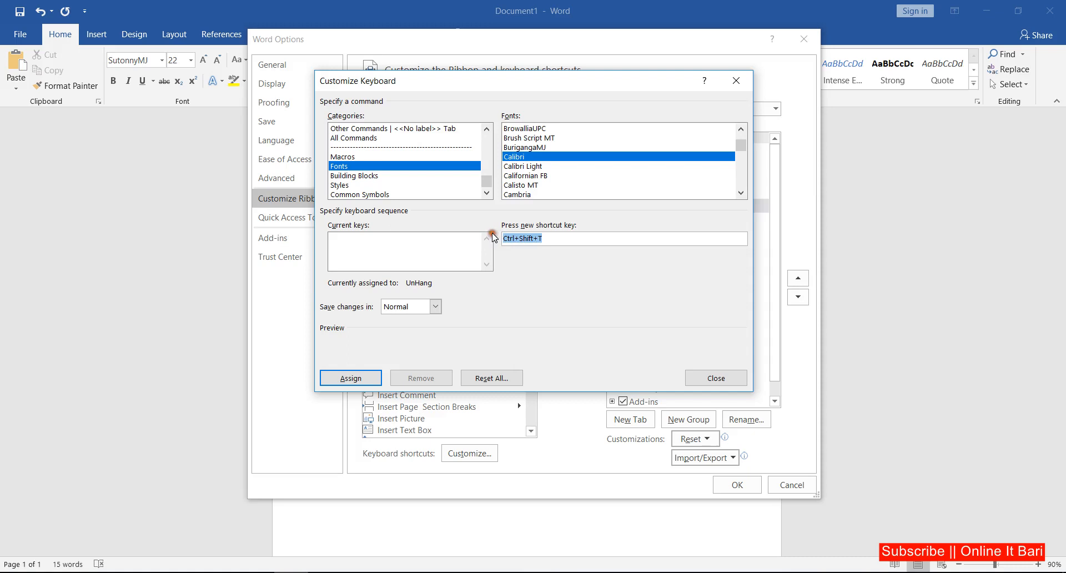
{"action": "left_click", "coordinate": [350, 378]}
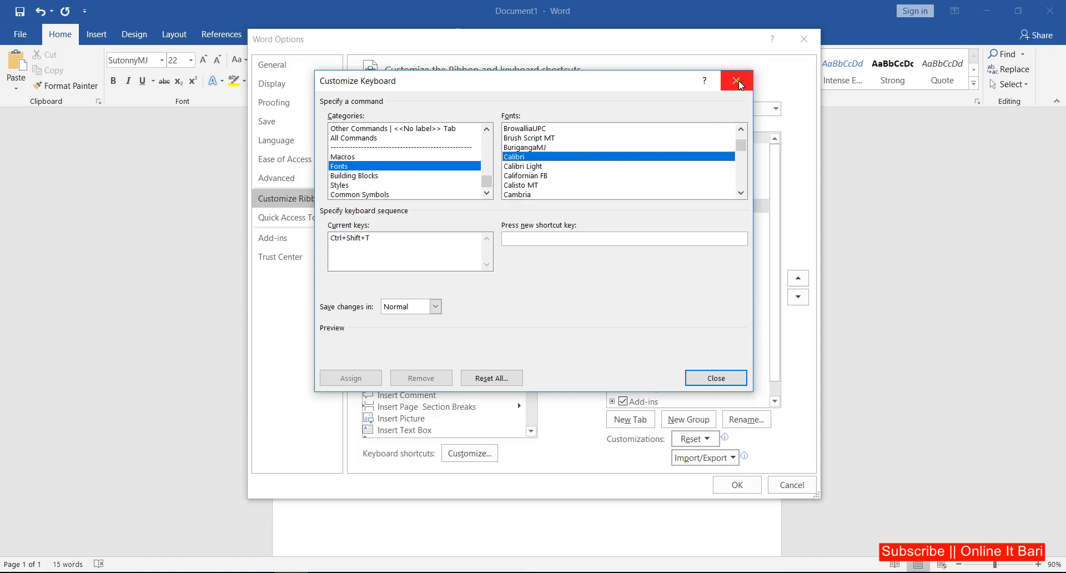
{"action": "left_click", "coordinate": [715, 379]}
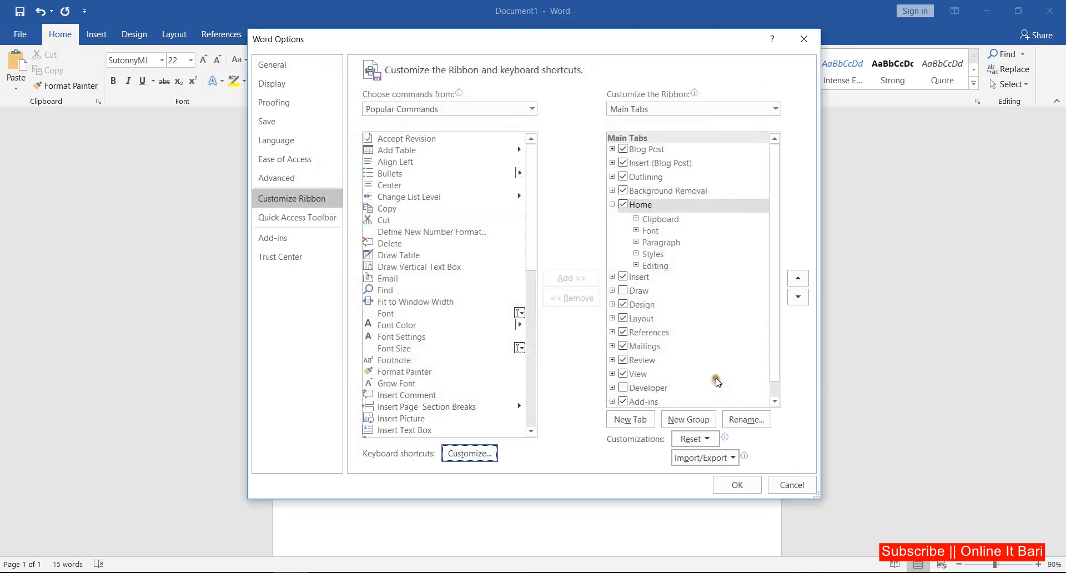
{"action": "left_click", "coordinate": [743, 485]}
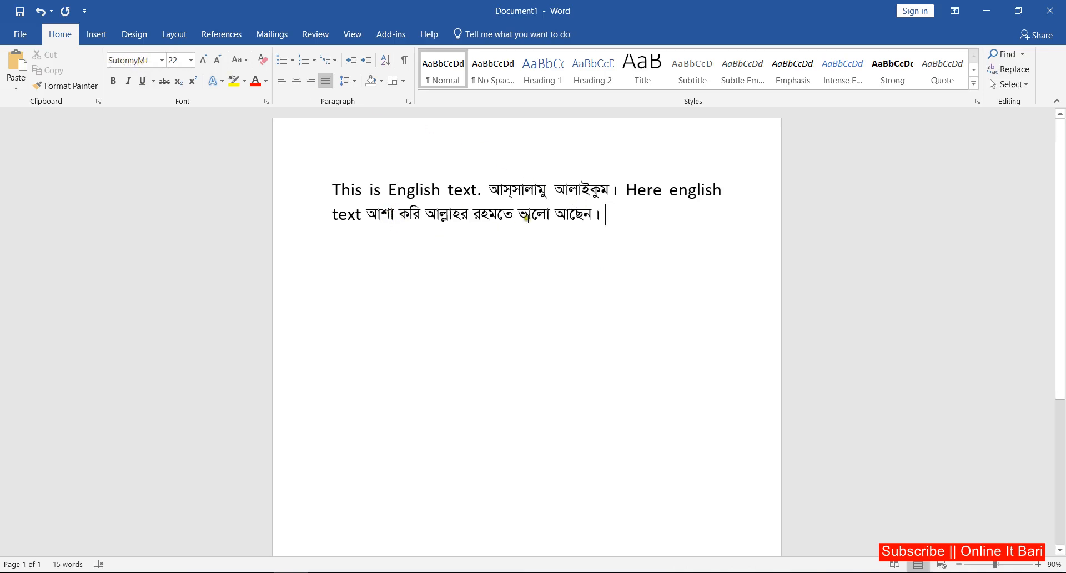
Append "I am a student." in Calibri after the existing text, followed by "আমি একজন ছাত্র" in SutonnyMJ using Bangla keyboard input.
{"action": "left_click", "coordinate": [611, 212]}
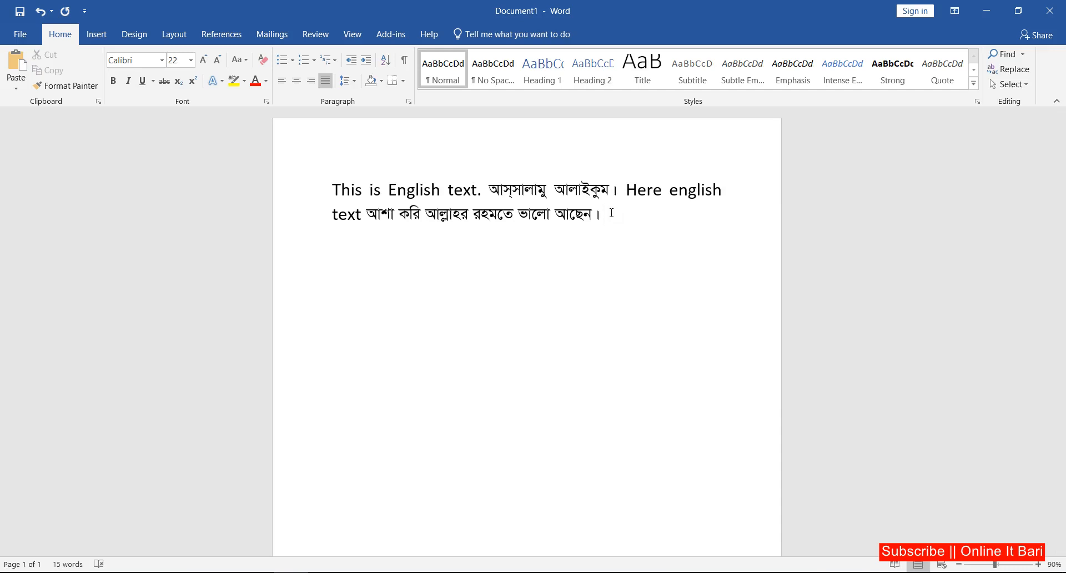
{"action": "type", "text": "I am a student."}
{"action": "key", "text": "ctrl+alt+b"}
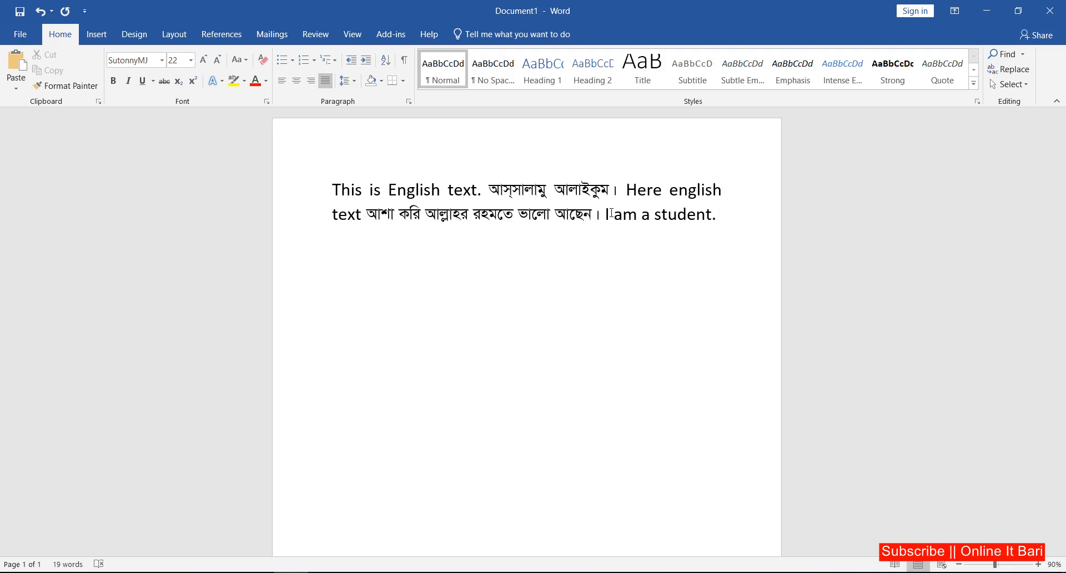
{"action": "type", "text": "আমি"}
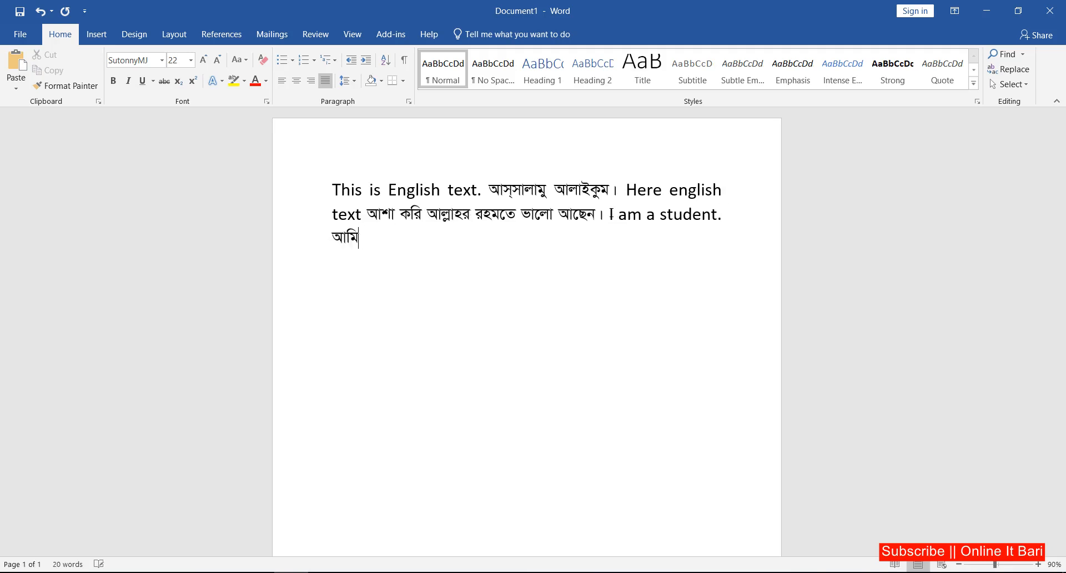
{"action": "type", "text": " একজন ছাত্র"}
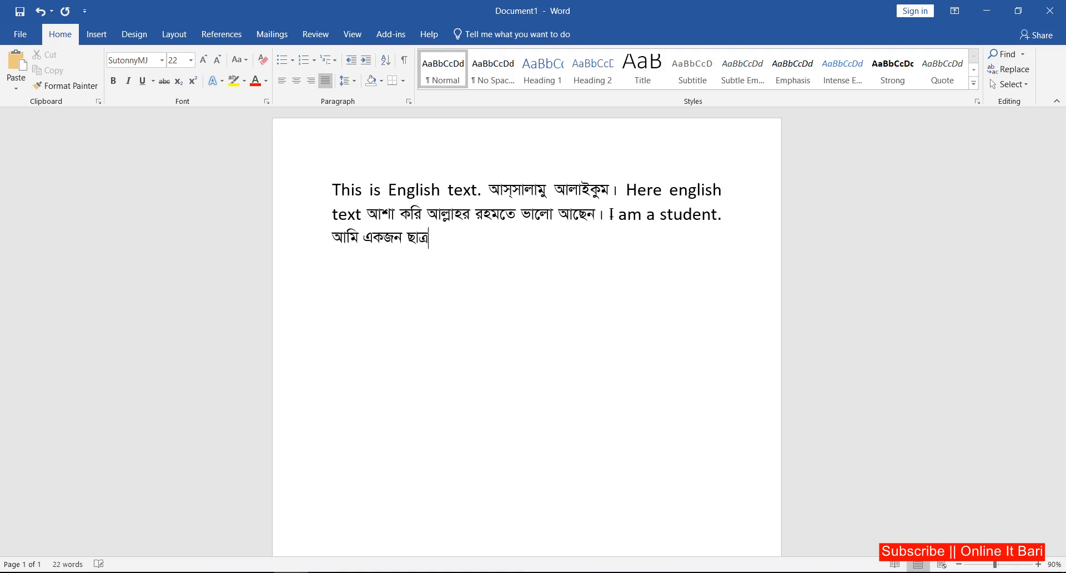